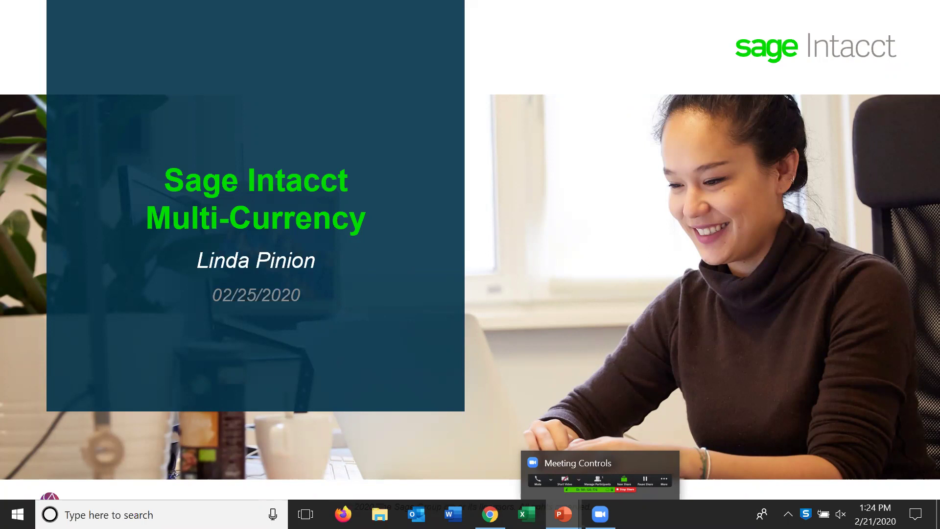
Advance the slide show from the title slide past the Agenda to the Challenges slide
key("Right")
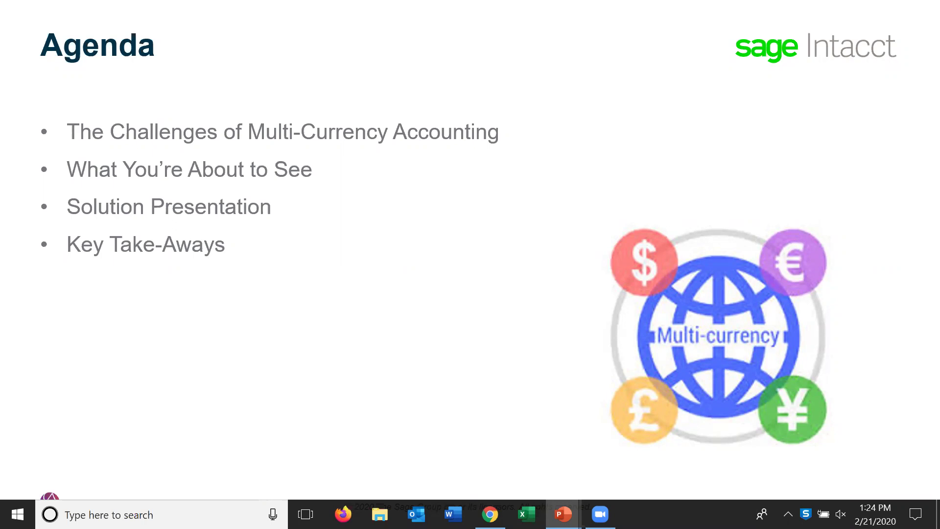
key("Right")
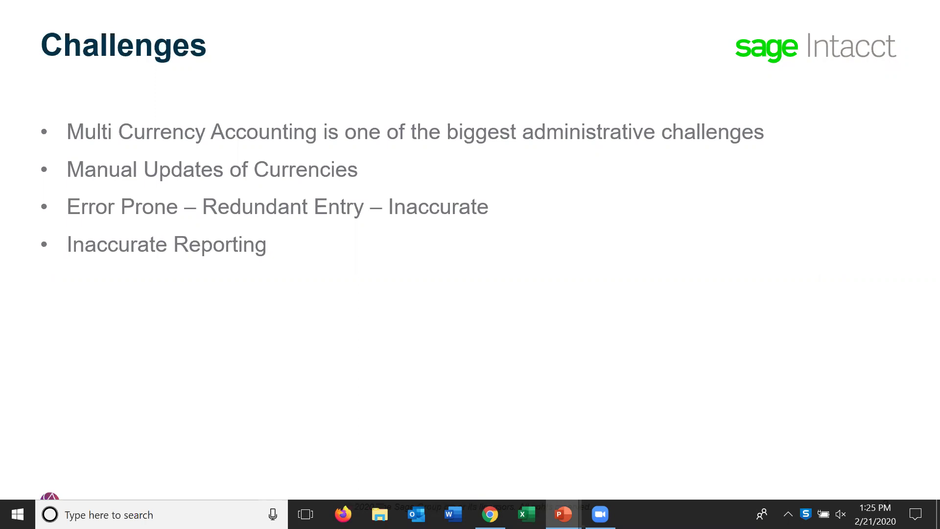
Move past What You Will See to the Solution Presentation slide and bring up the window switcher
key("Right")
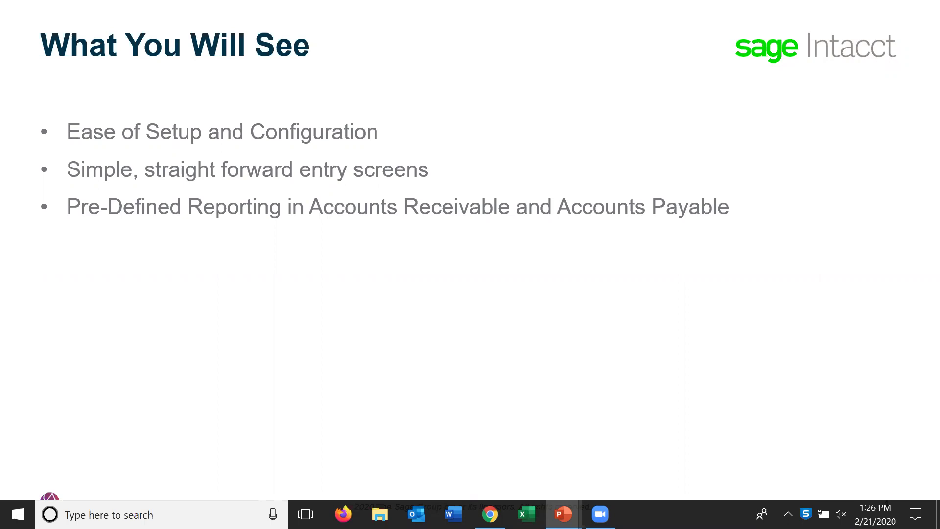
key("Right")
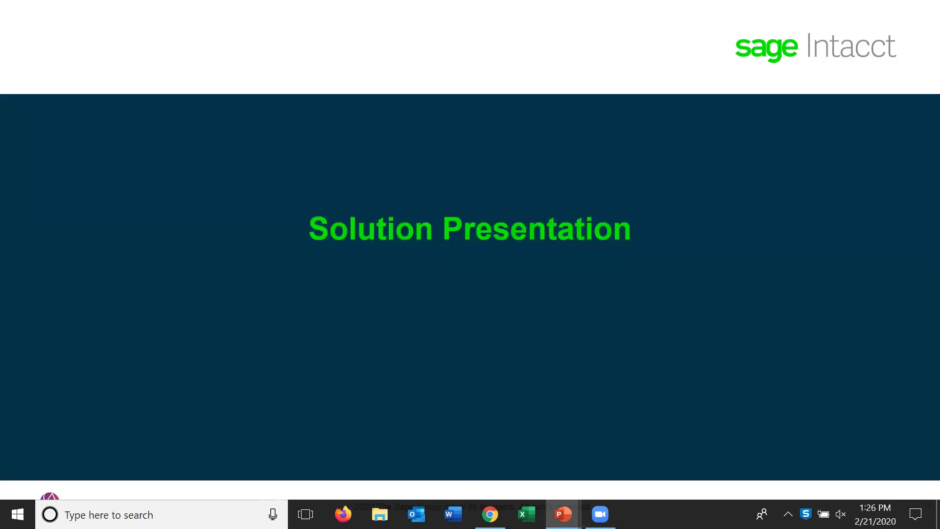
key("alt+Tab")
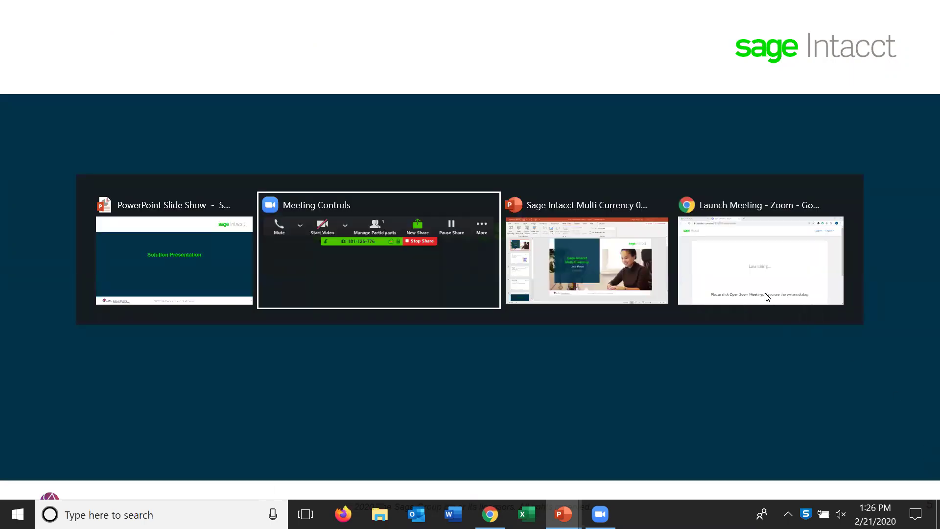
Bring Chrome forward and show the Global Finance consolidation dashboard in Sage Intacct
left_click(753, 278)
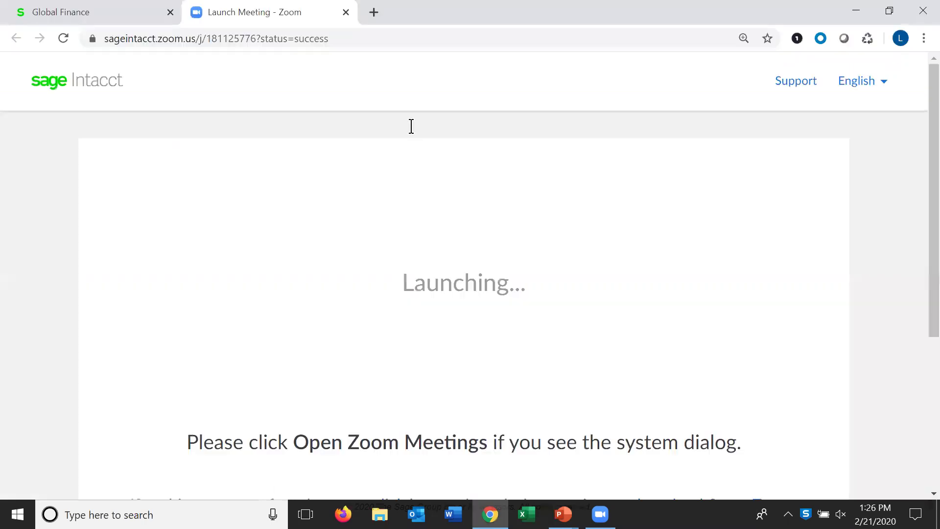
left_click(115, 16)
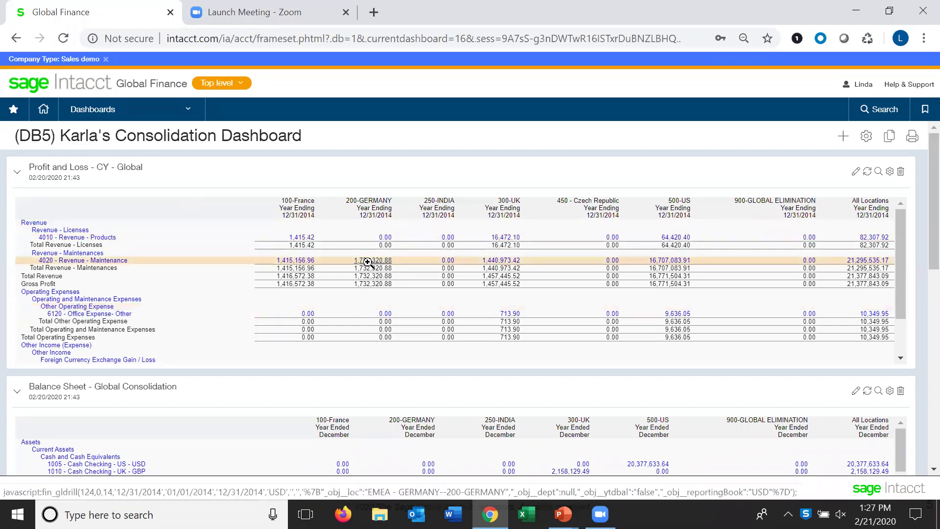
left_click(367, 262)
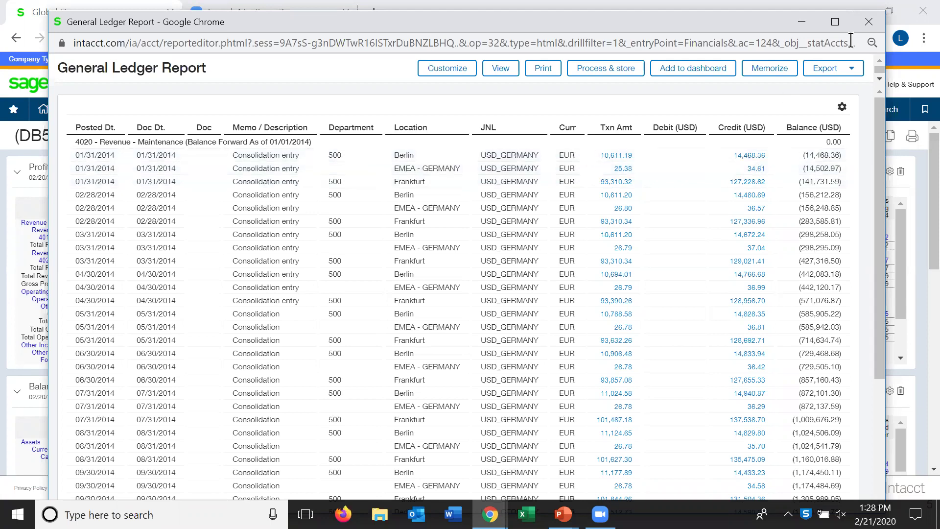
Close the general ledger report and go to the Entities Setup bookmark
left_click(870, 25)
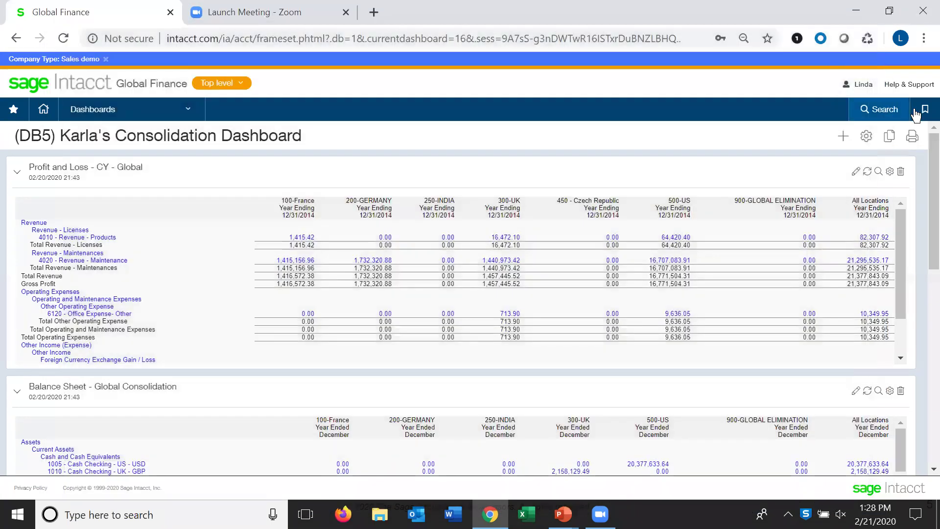
left_click(925, 112)
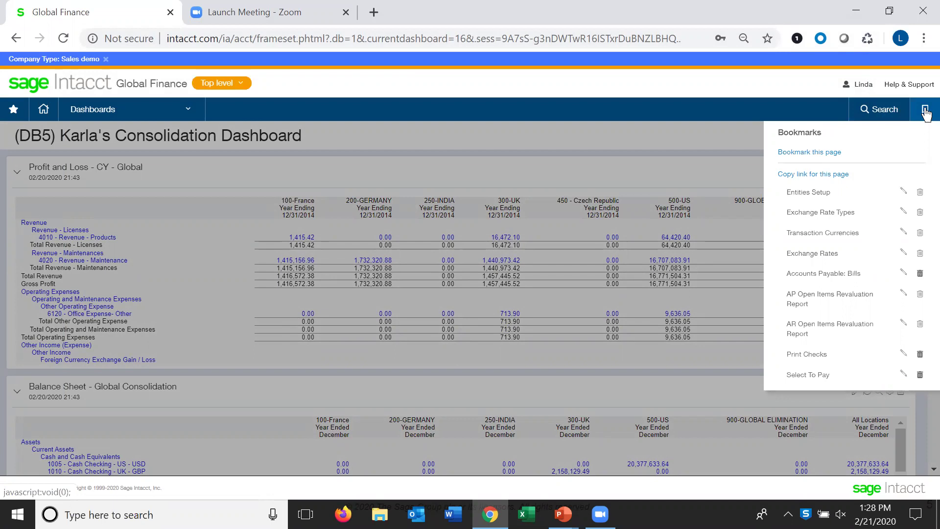
left_click(821, 191)
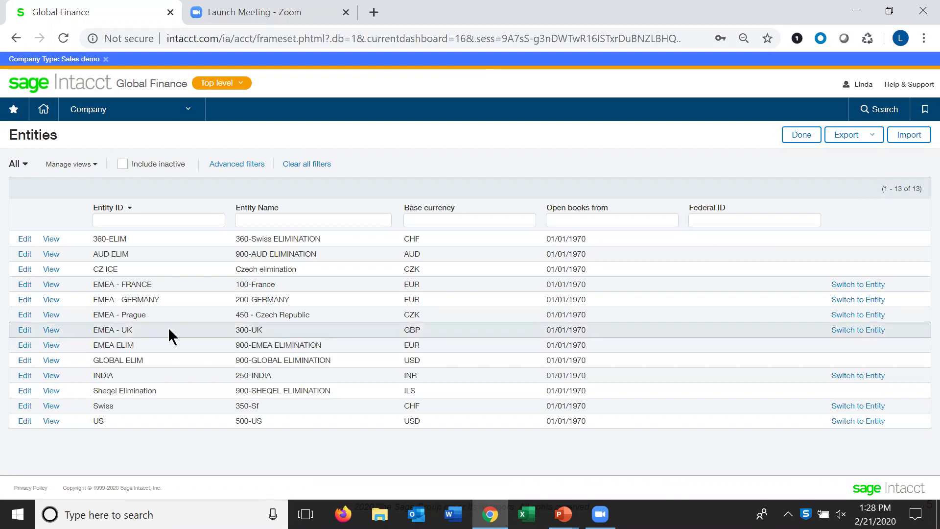
left_click(35, 306)
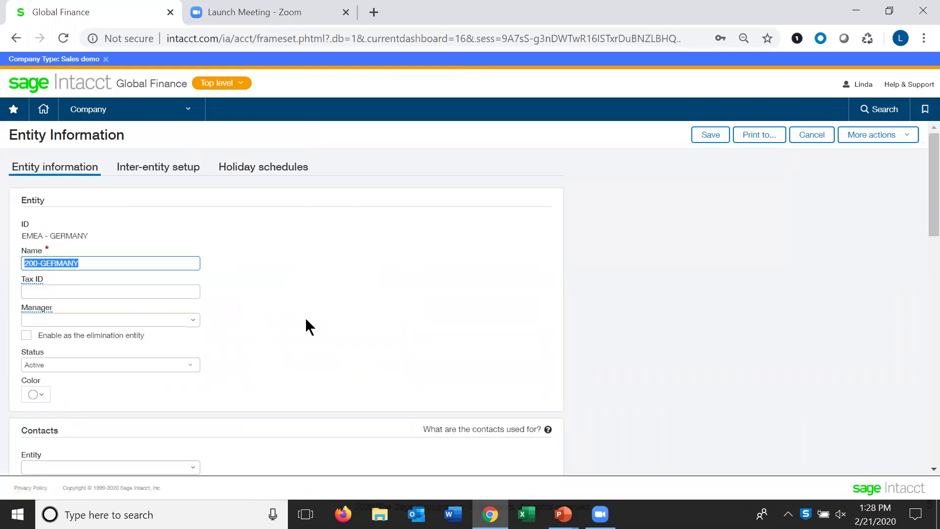
scroll(306, 321, "down", 3)
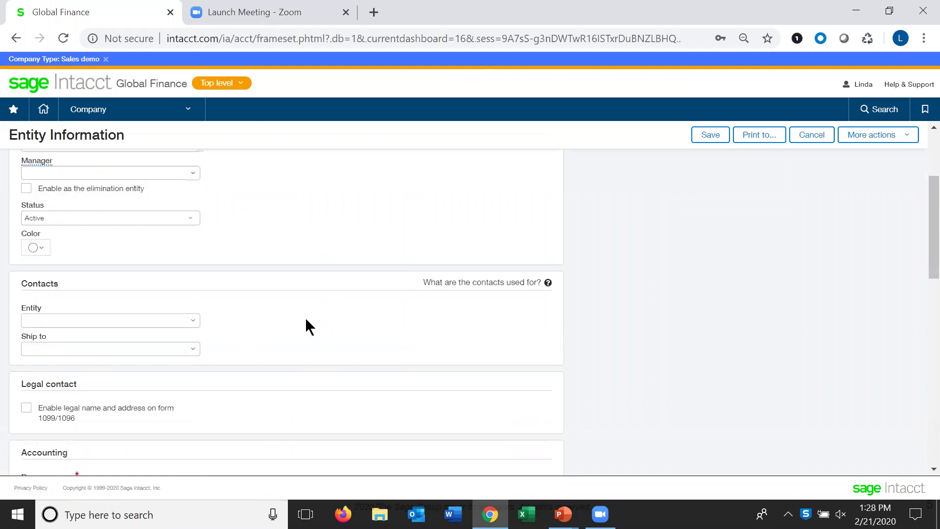
scroll(306, 321, "down", 3)
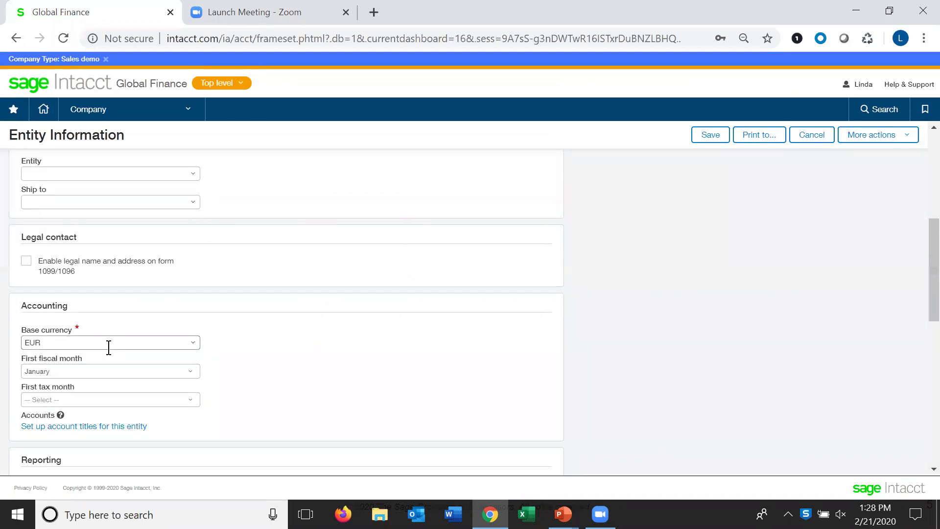
left_click(194, 344)
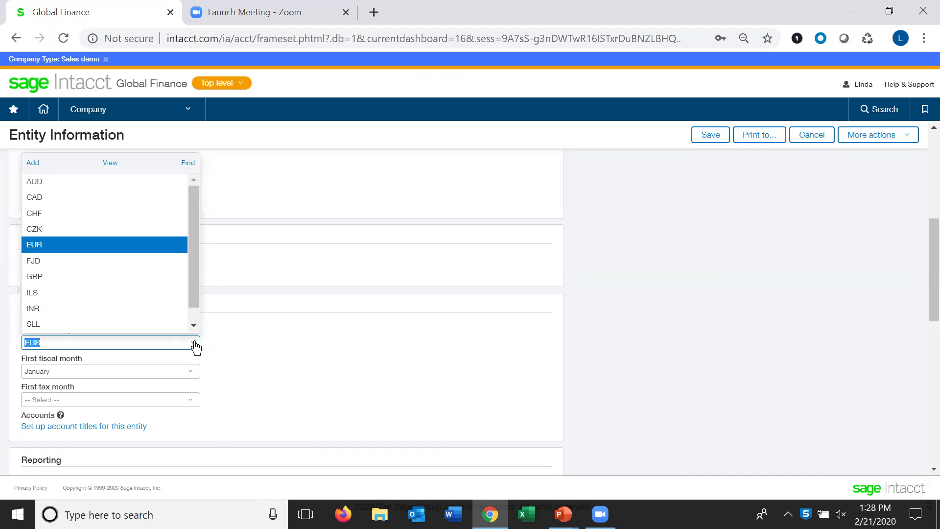
left_click(310, 342)
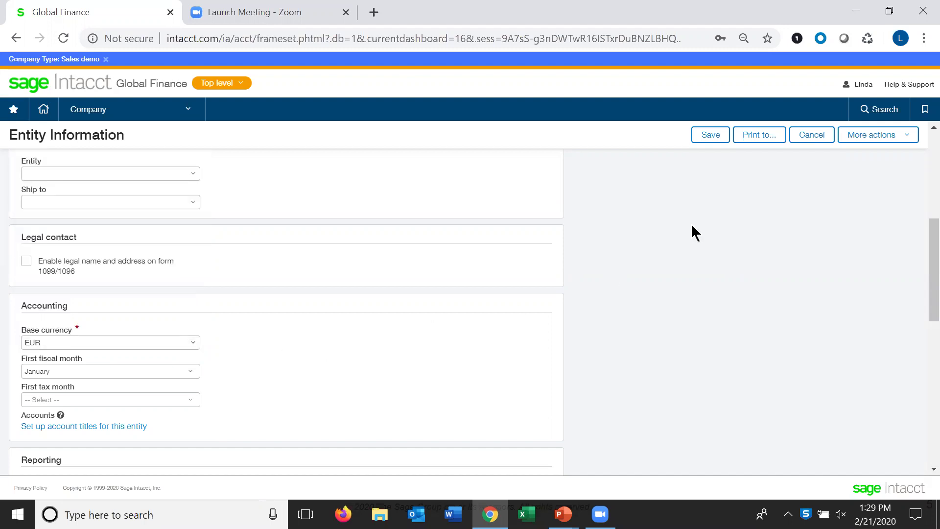
left_click(810, 135)
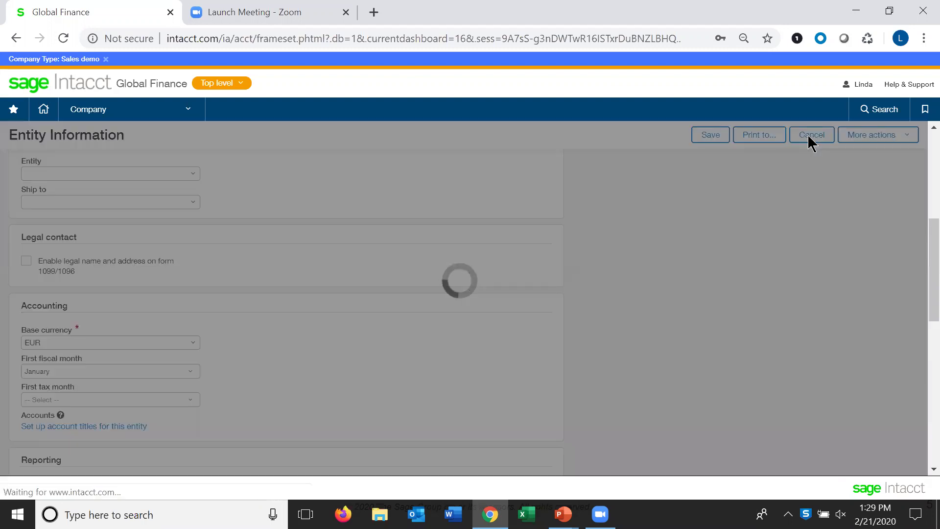
Go to the Exchange Rate Types page listing Average, Daily and Monthly via Bookmarks
left_click(924, 110)
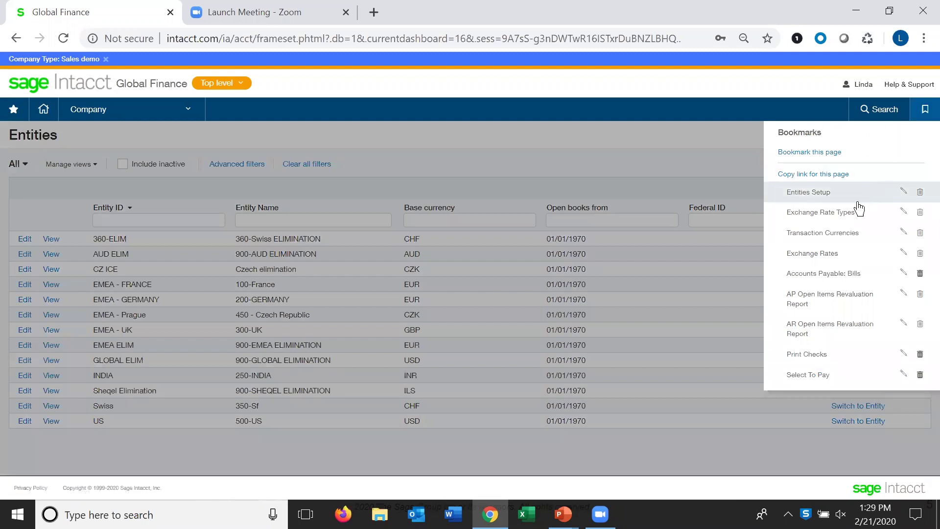
left_click(824, 212)
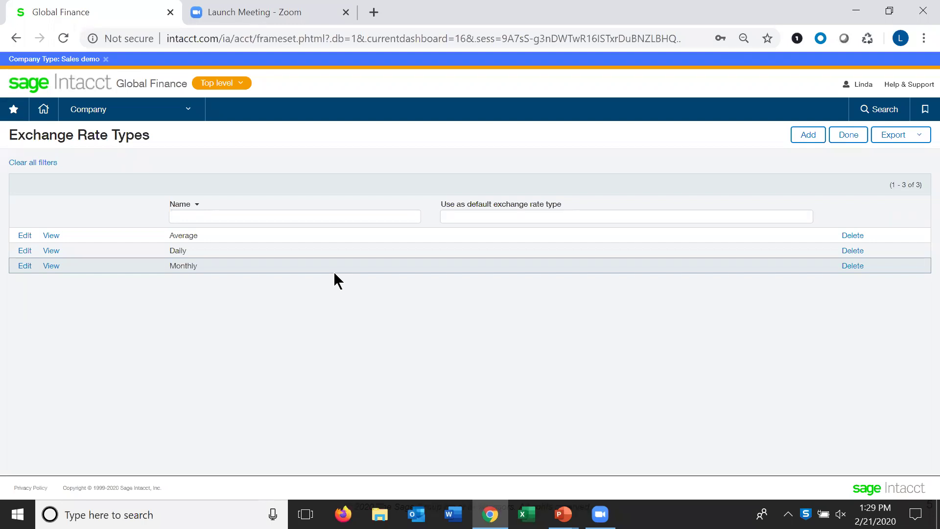
left_click(926, 112)
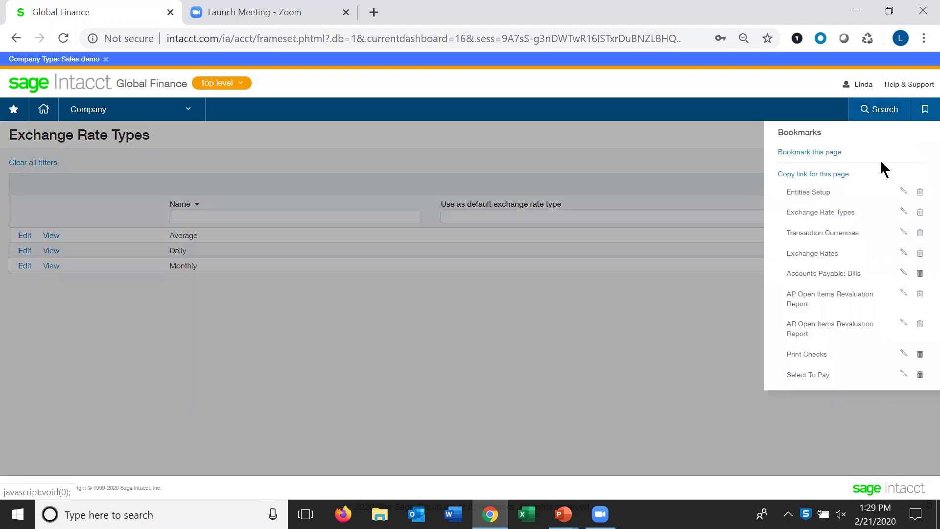
Go to the Transaction Currencies list of 11 currencies via the bookmark
left_click(810, 235)
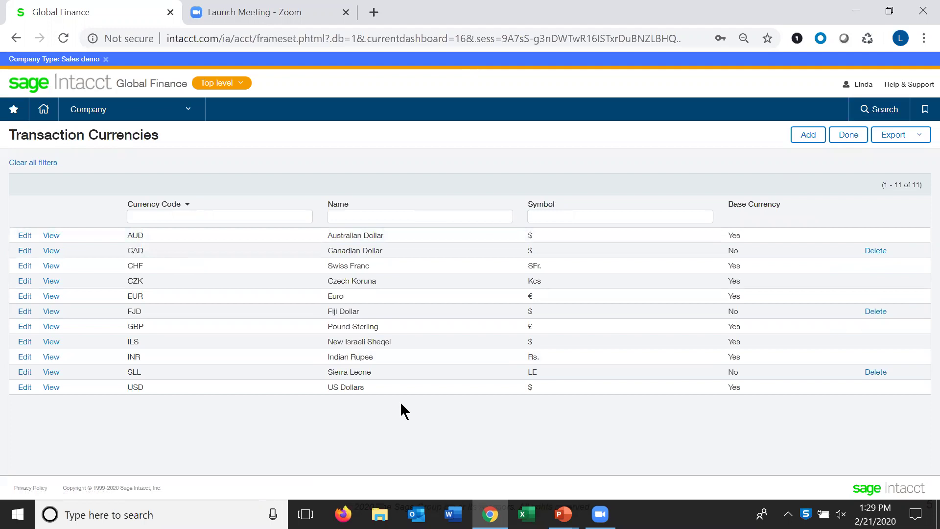
Edit the EUR row to view its European format, Euros, Cents and € symbol
left_click(25, 297)
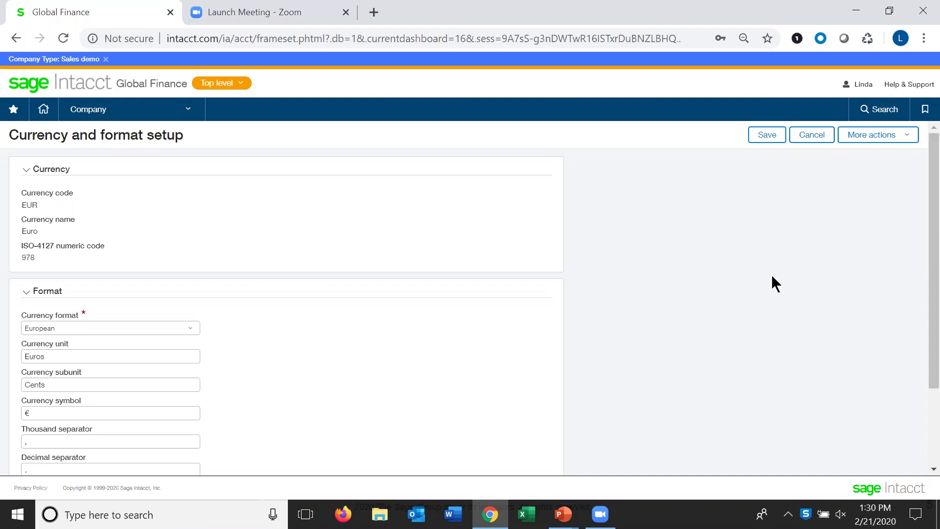
left_click(925, 113)
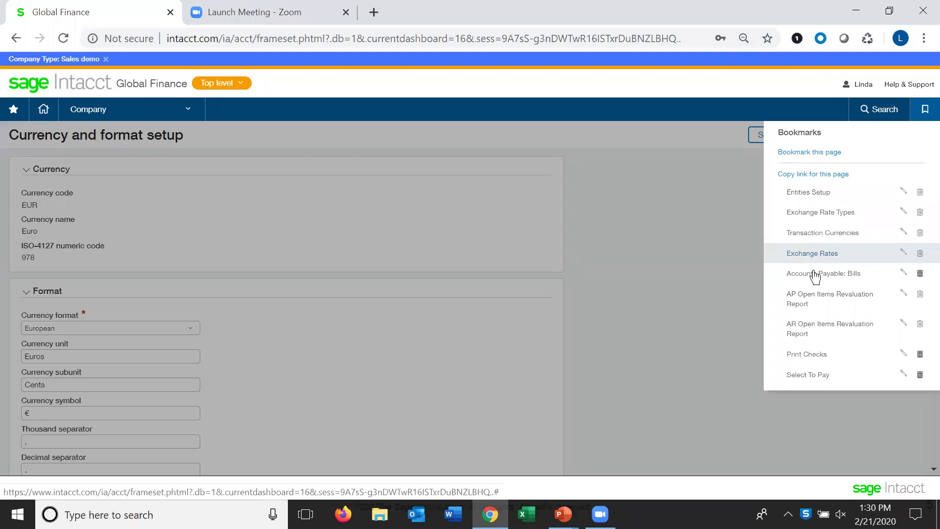
Go to the Accounts Payable Bills list of 579 bills via the bookmark
left_click(815, 276)
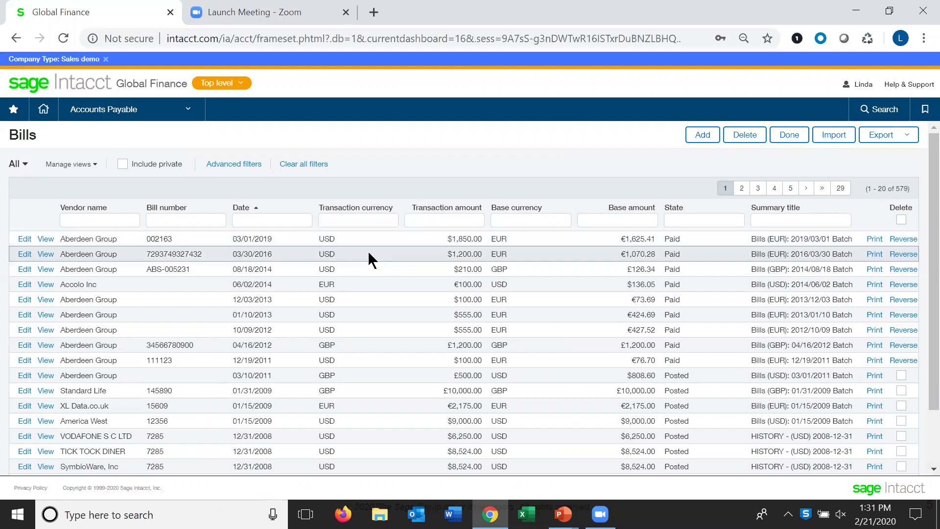
left_click(30, 240)
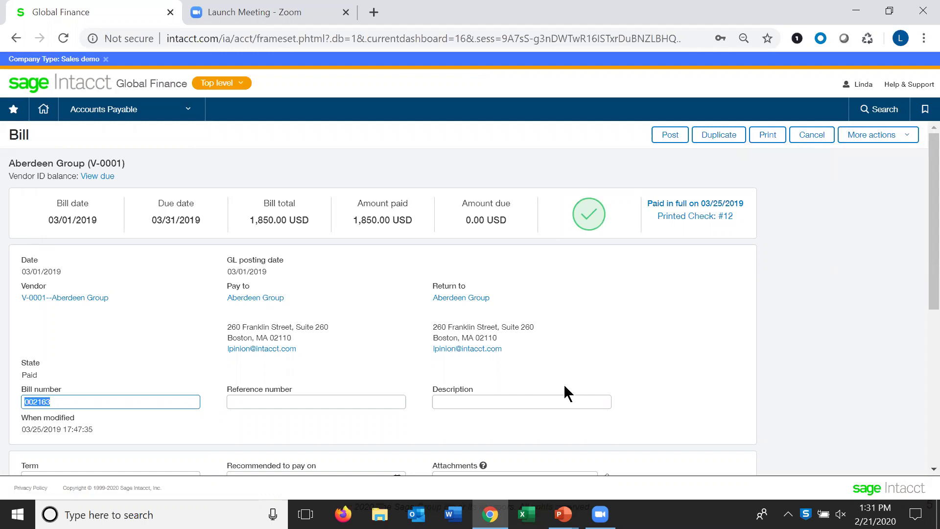
scroll(563, 384, "down", 2)
scroll(563, 384, "down", 2)
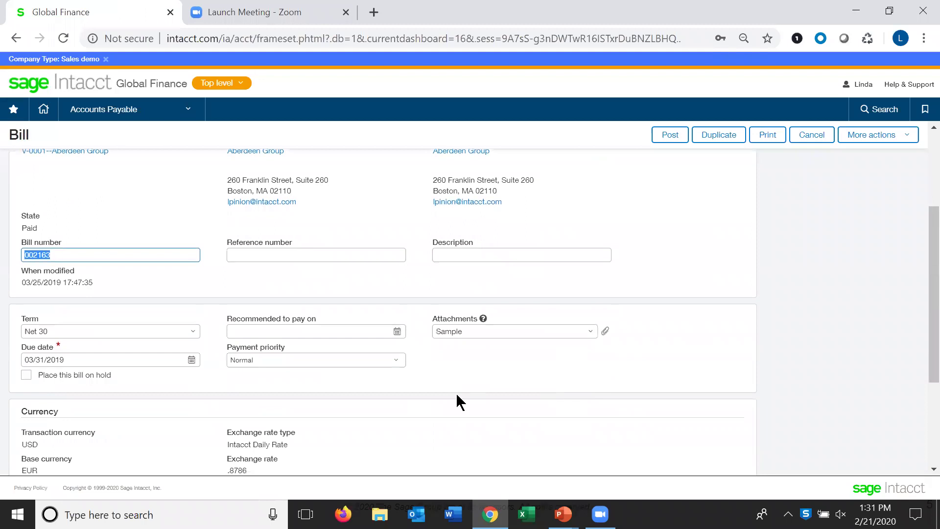
scroll(109, 406, "down", 2)
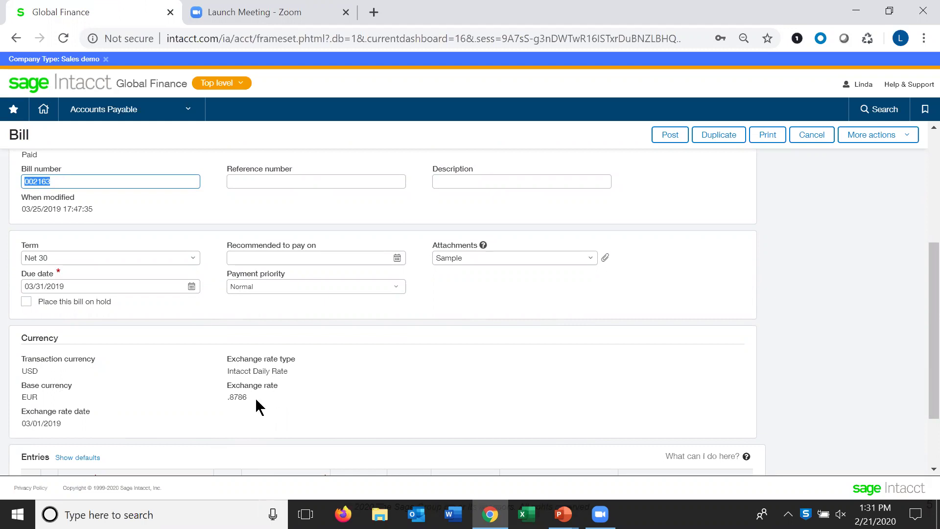
scroll(254, 398, "down", 1)
scroll(237, 413, "up", 1)
scroll(237, 413, "down", 2)
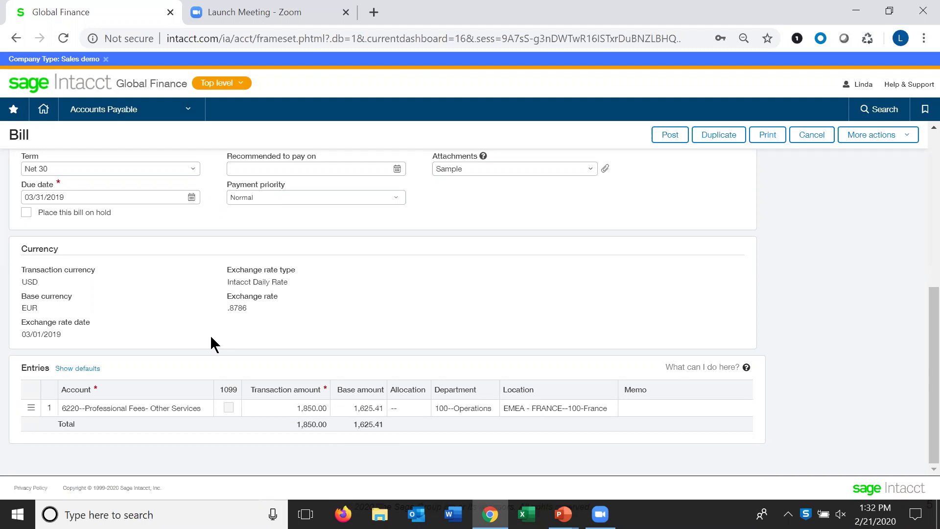
left_click(813, 137)
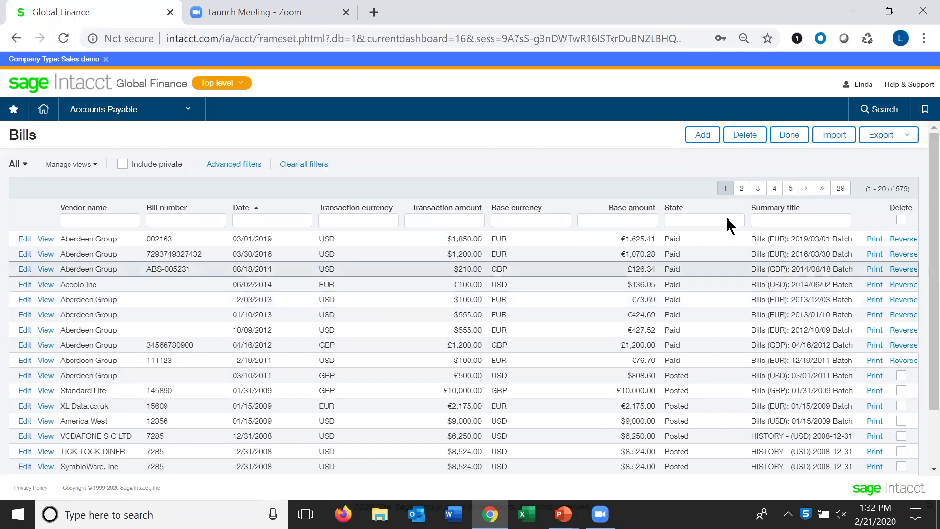
left_click(702, 136)
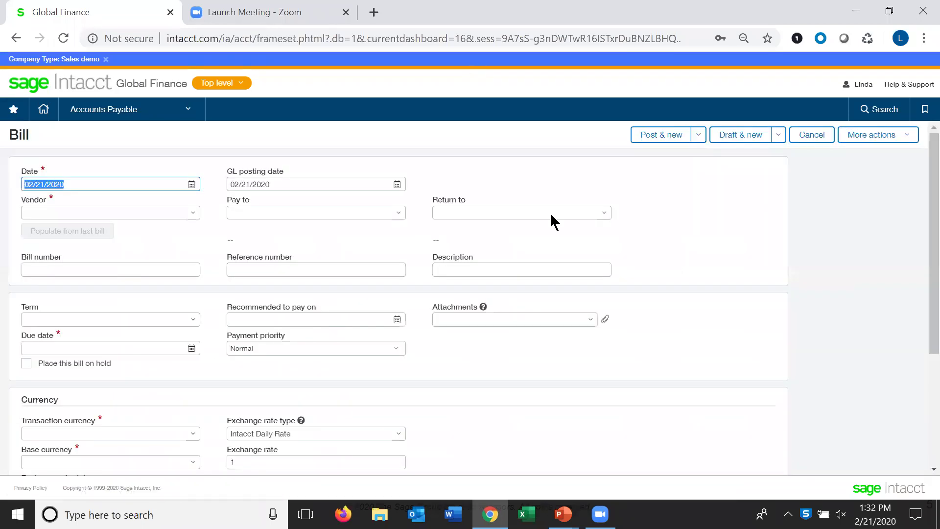
left_click(35, 211)
type("a")
left_click(71, 250)
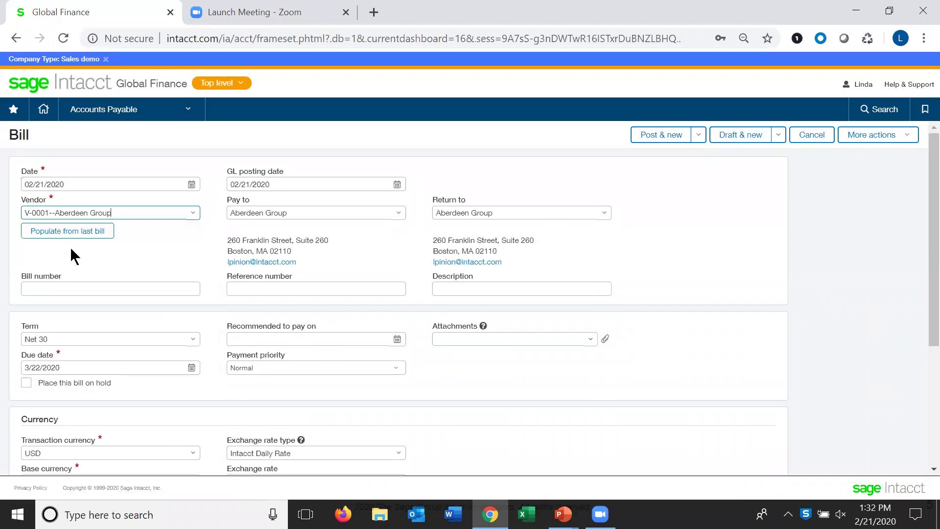
scroll(155, 362, "down", 1)
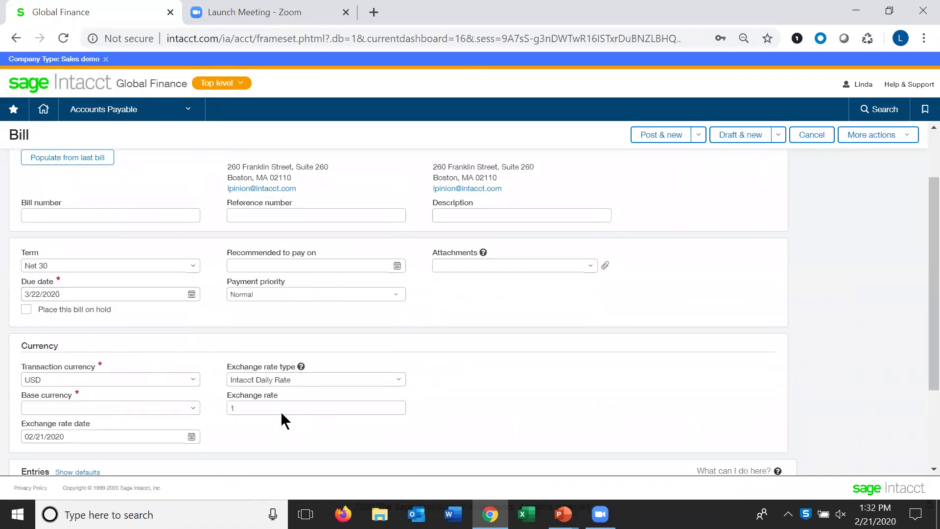
scroll(220, 372, "down", 2)
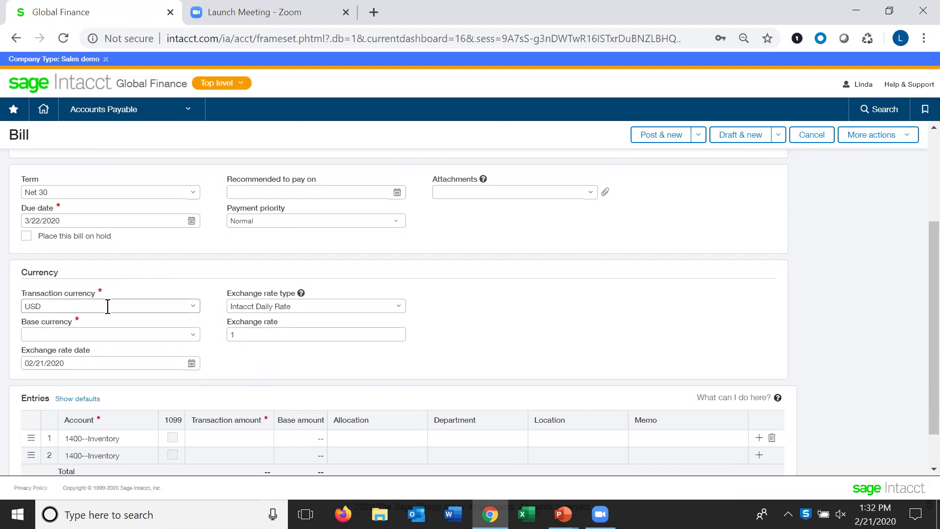
left_click(192, 336)
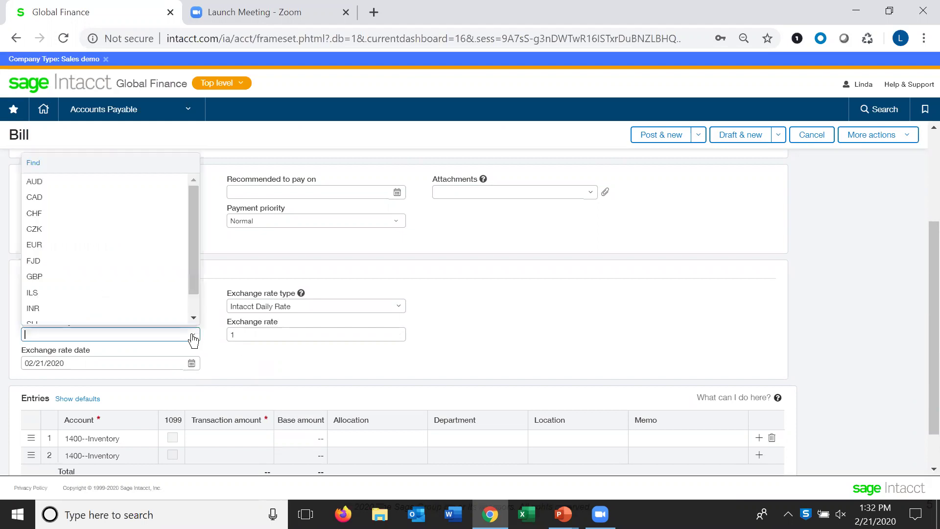
left_click(35, 244)
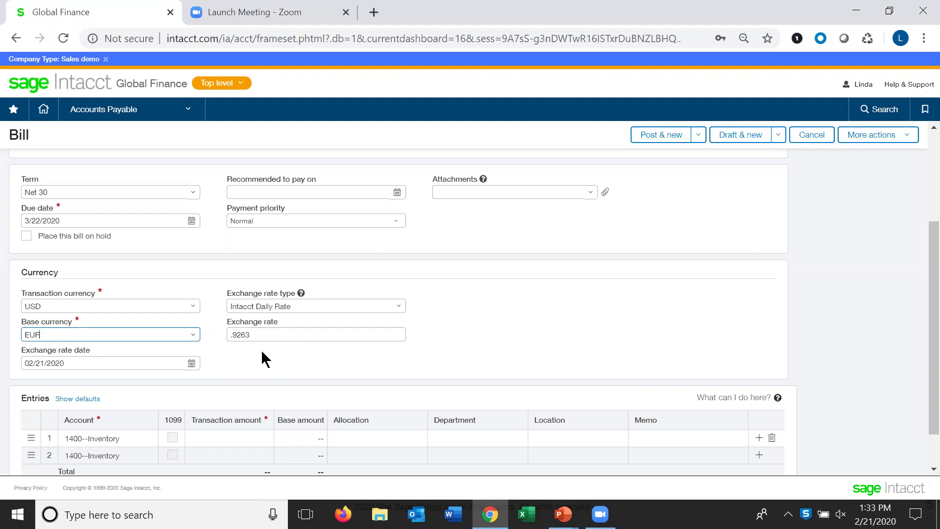
left_click(222, 436)
type("1000.00")
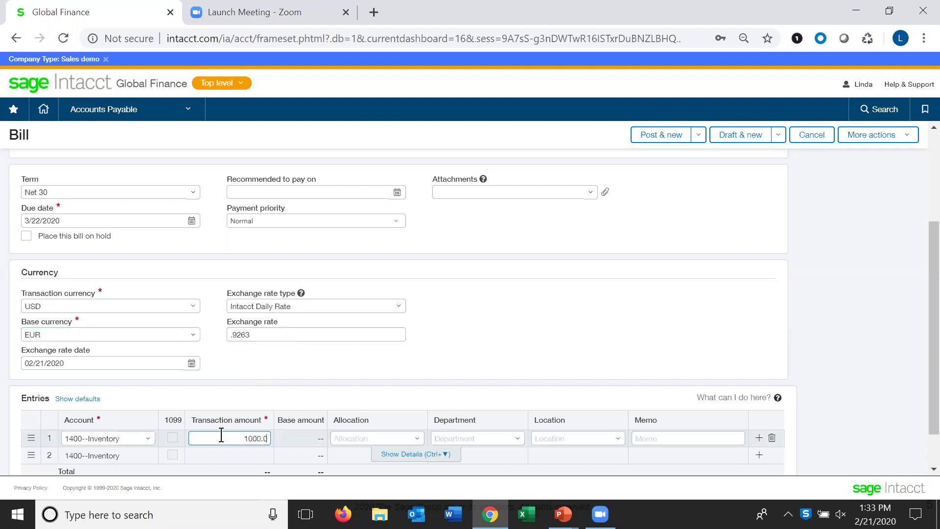
left_click(292, 449)
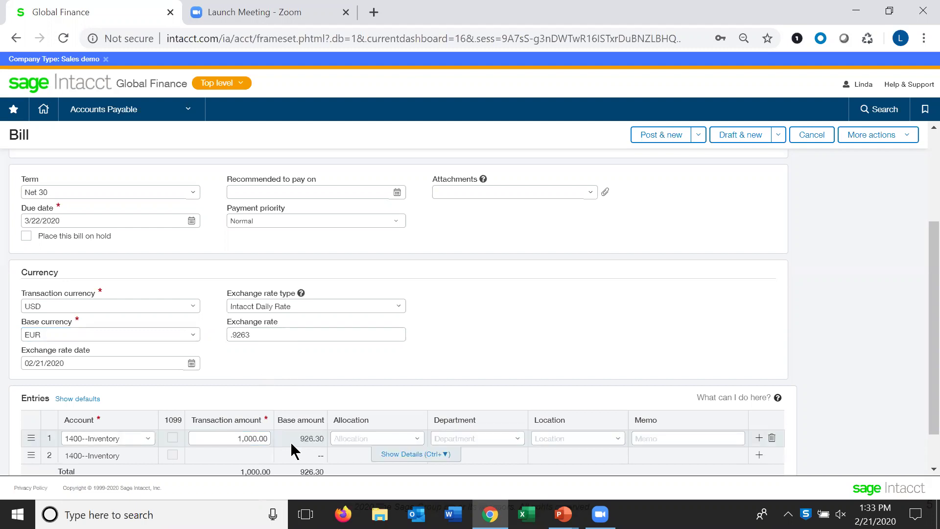
scroll(301, 448, "down", 1)
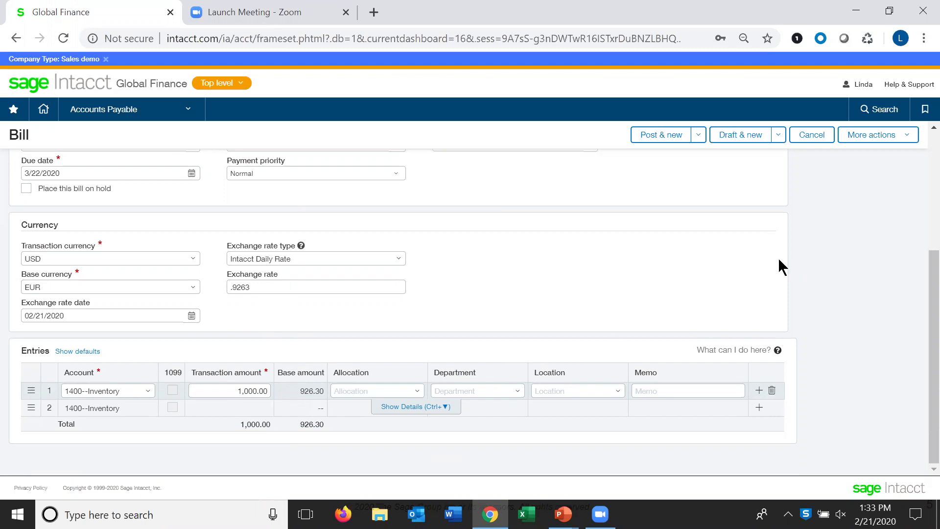
left_click(812, 139)
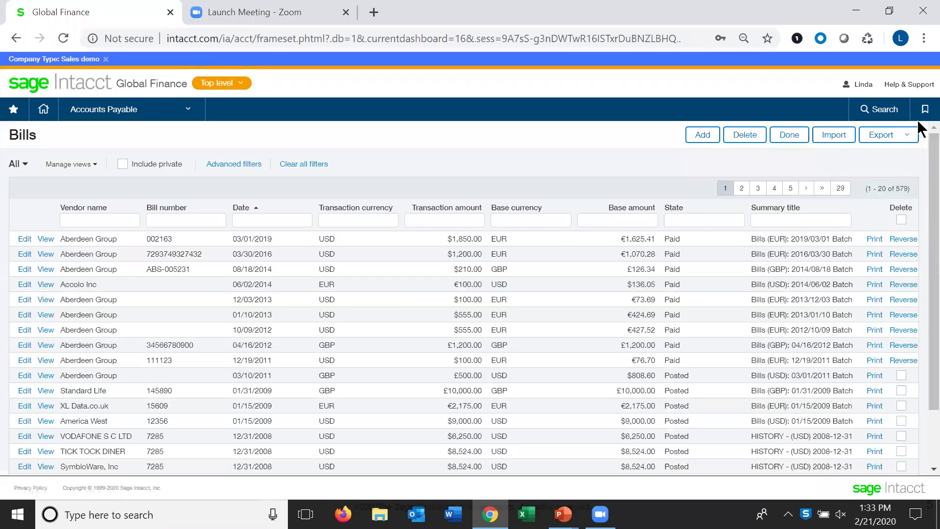
Run the AP Open Items Revaluation Report for 12/31/2014 and location US--500-US
left_click(926, 112)
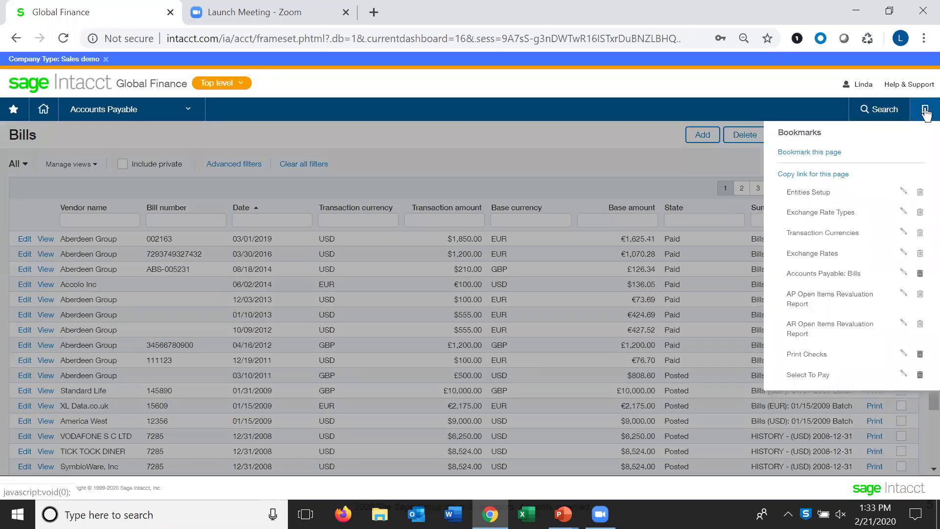
left_click(806, 297)
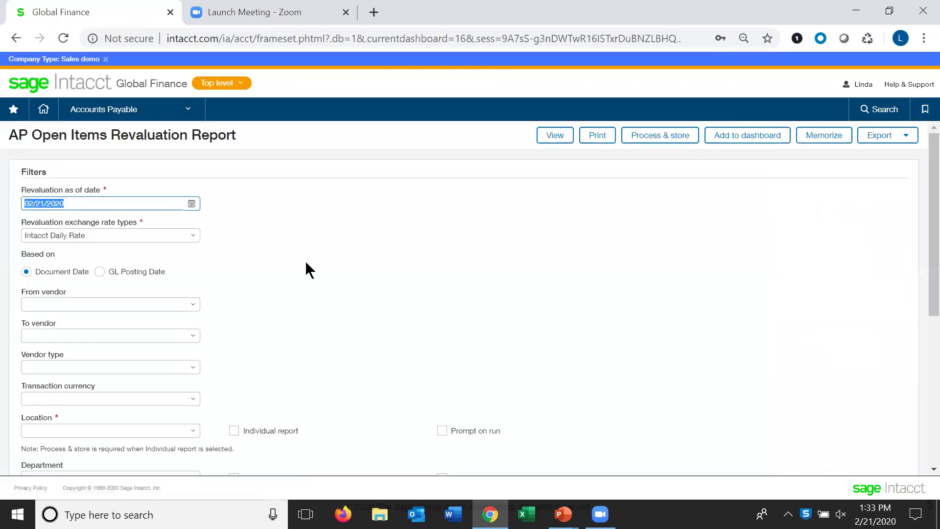
type("12/31/")
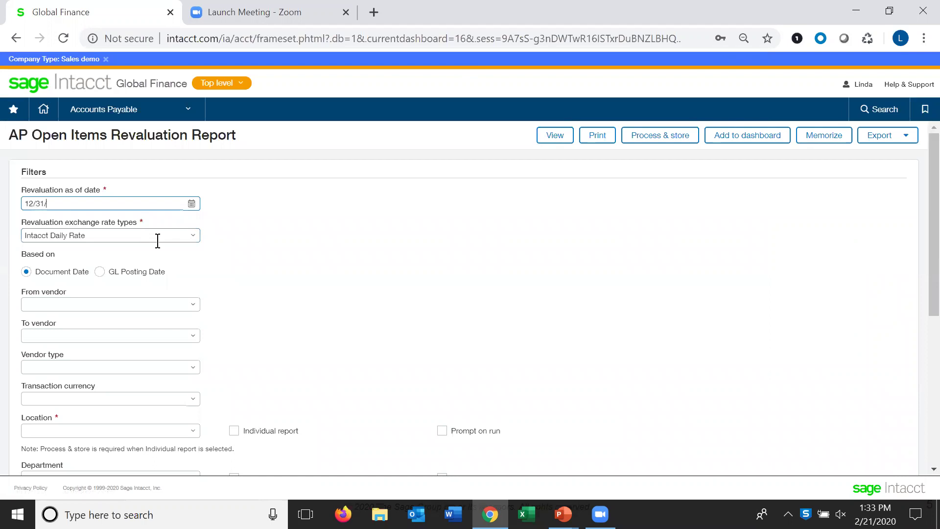
type("2014")
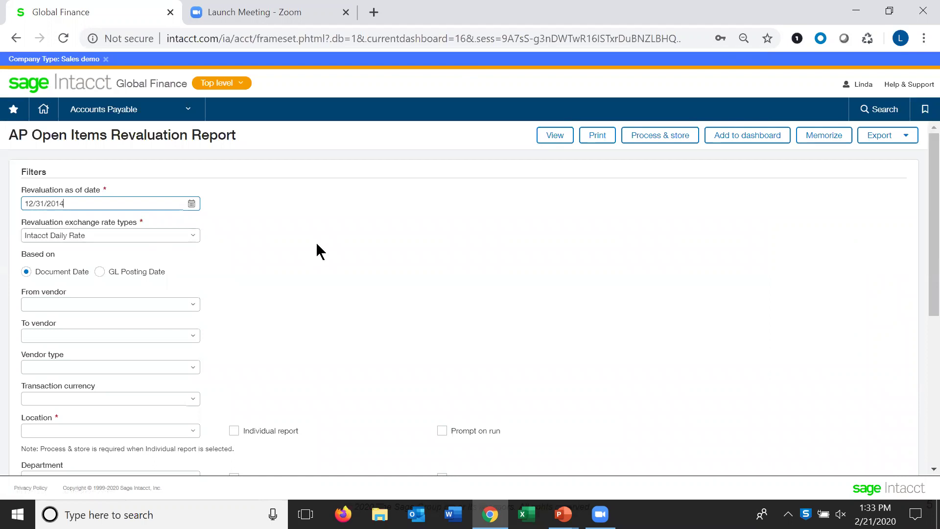
scroll(205, 312, "down", 3)
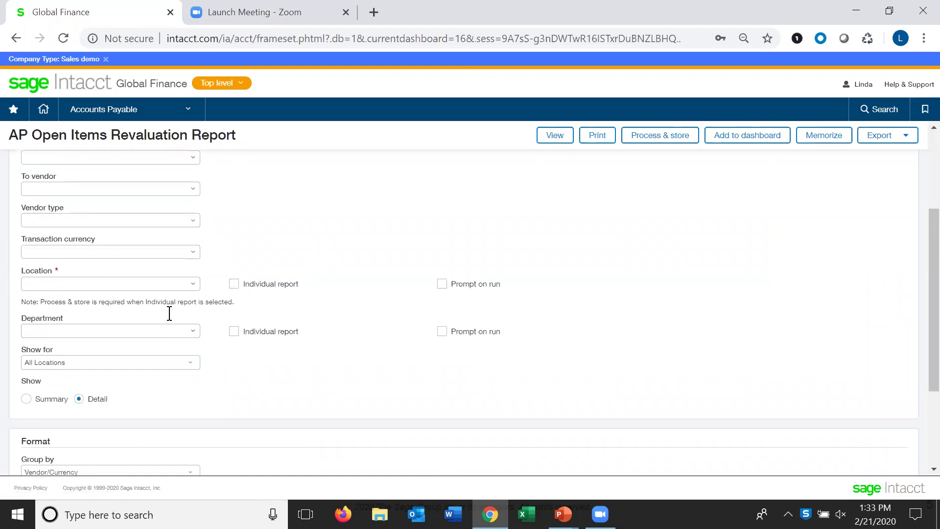
left_click(194, 284)
scroll(132, 386, "down", 3)
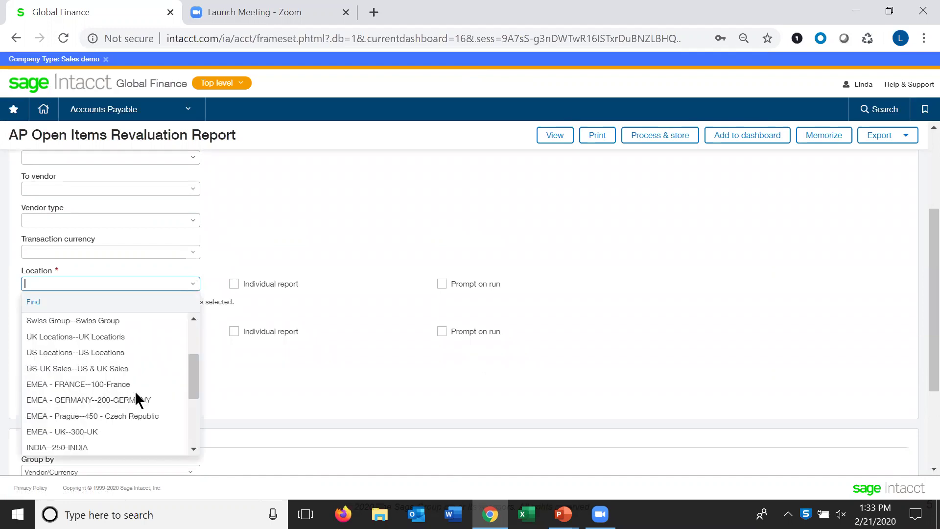
left_click(66, 427)
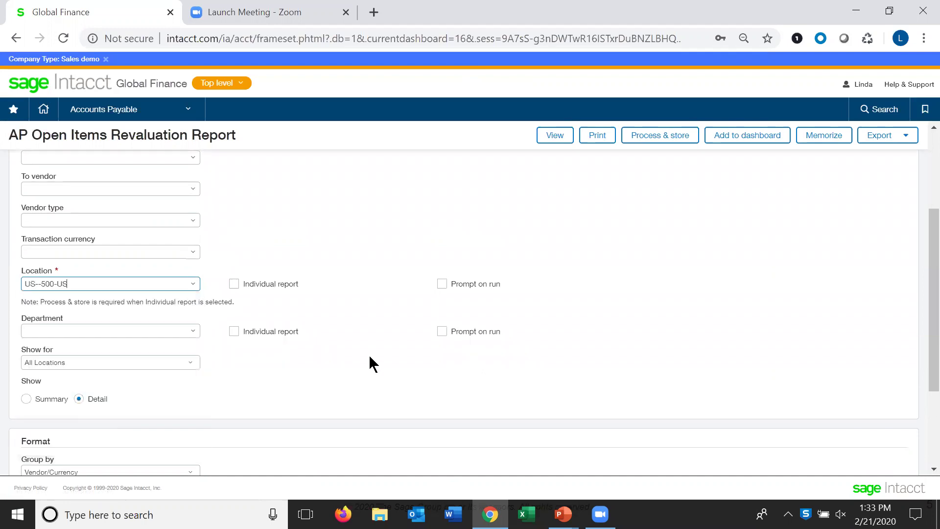
left_click(555, 136)
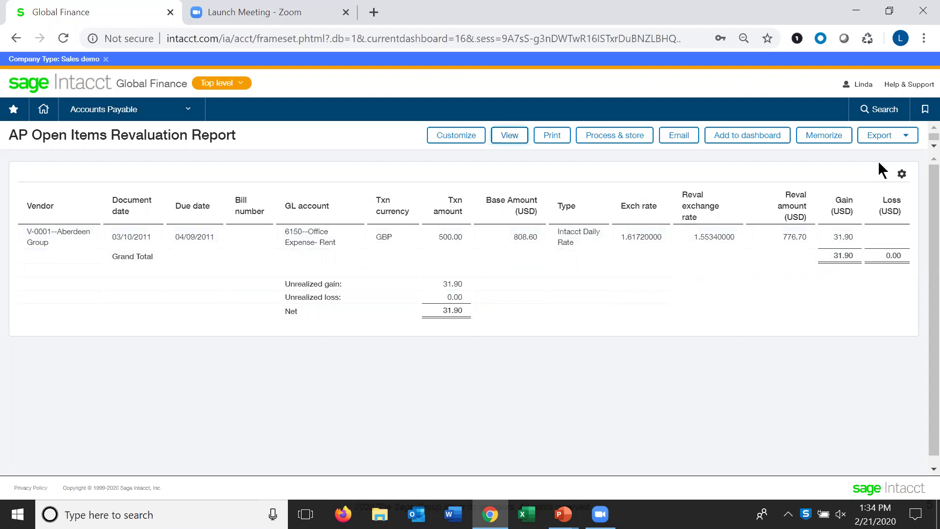
Run the AR Open Items Revaluation Report dated 12/31/2014 for location US--500-US
left_click(925, 112)
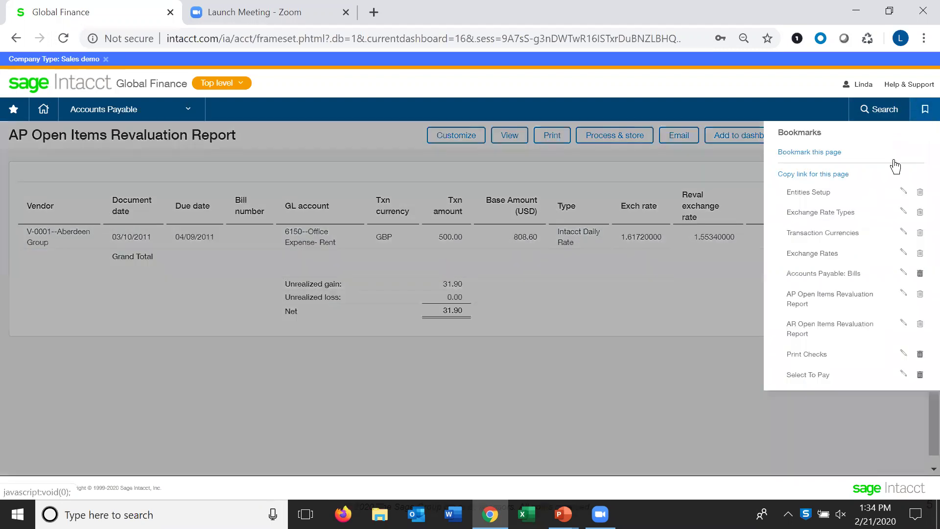
left_click(804, 331)
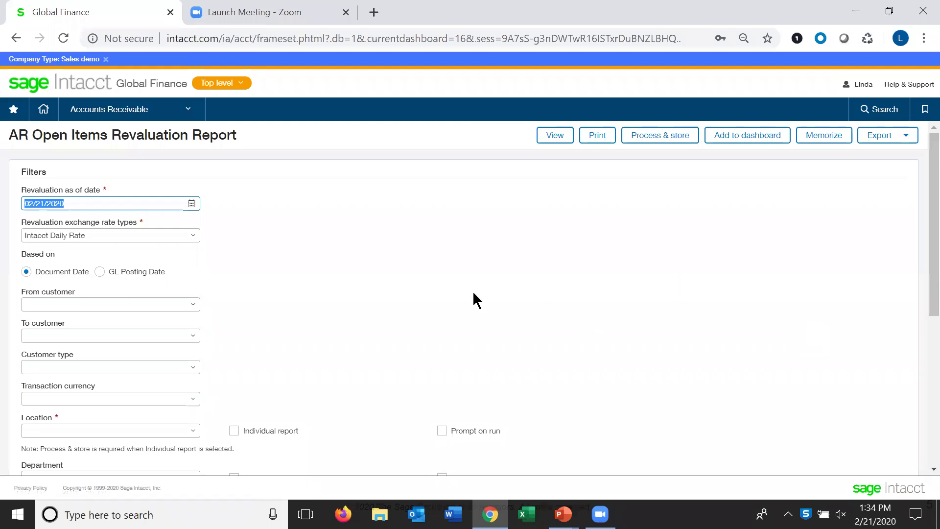
type("12/31/2014")
left_click(148, 419)
scroll(152, 397, "down", 3)
left_click(193, 284)
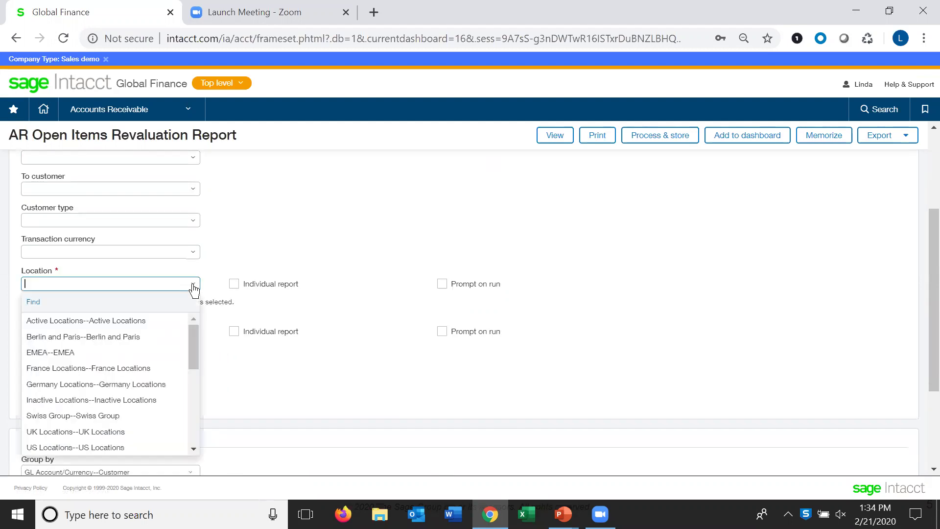
scroll(114, 406, "down", 1)
scroll(113, 404, "down", 3)
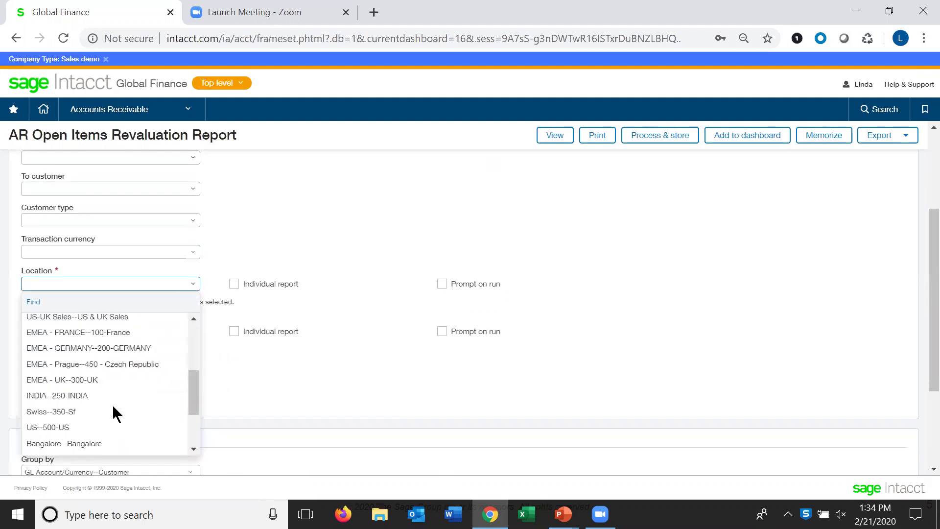
left_click(72, 427)
left_click(553, 137)
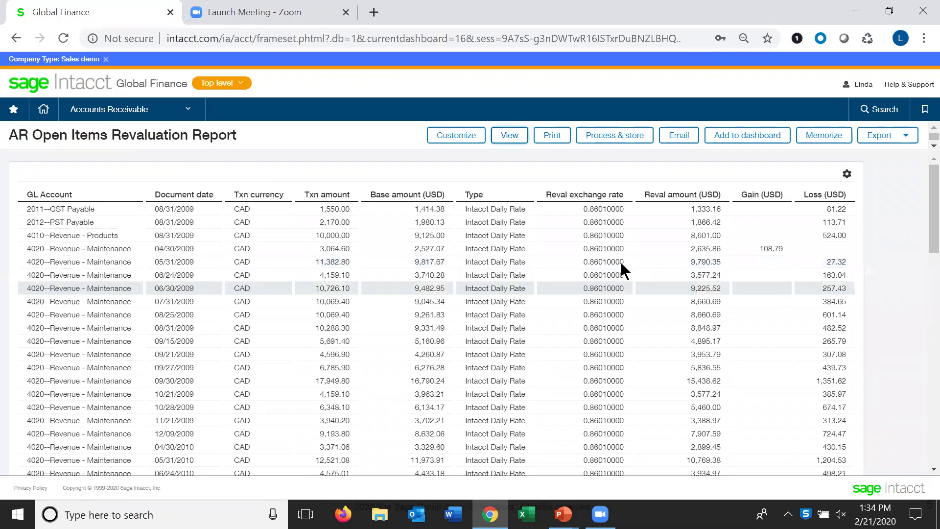
Review the AR revaluation totals (94,256.78 loss, (94,147.99) net), then return to the Solution Presentation slide show
scroll(195, 401, "down", 1)
scroll(195, 398, "down", 3)
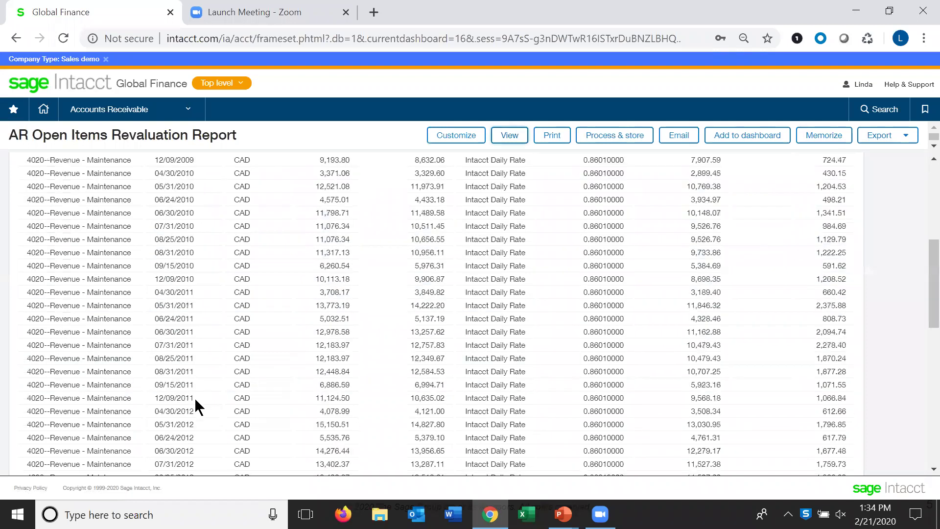
scroll(254, 354, "up", 3)
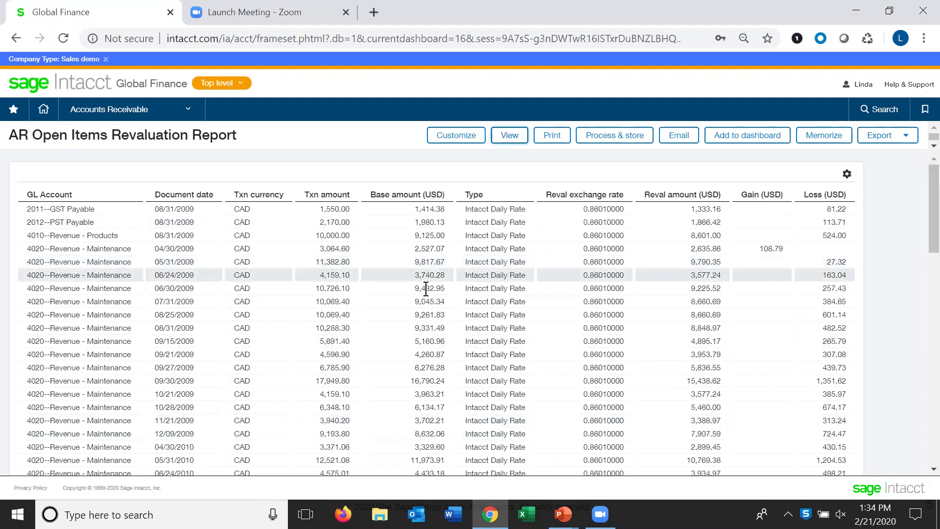
scroll(428, 385, "down", 15)
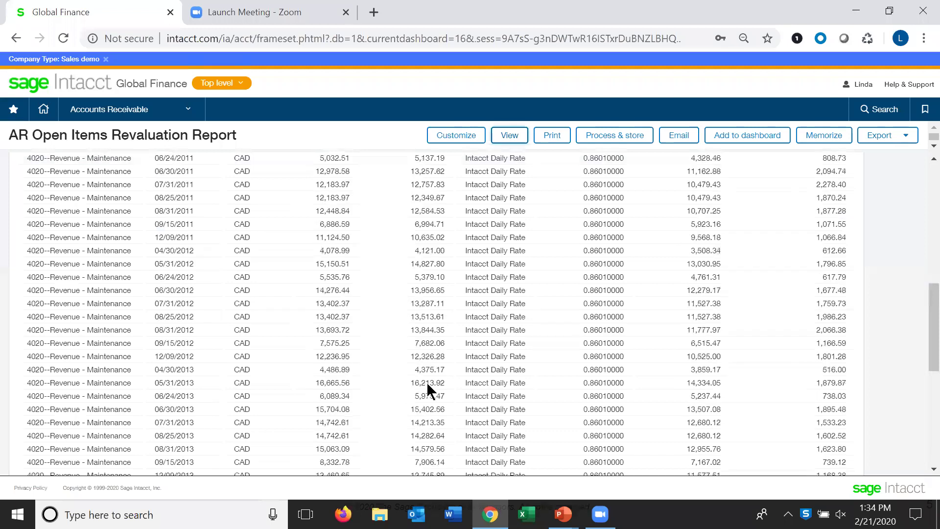
scroll(427, 387, "down", 1)
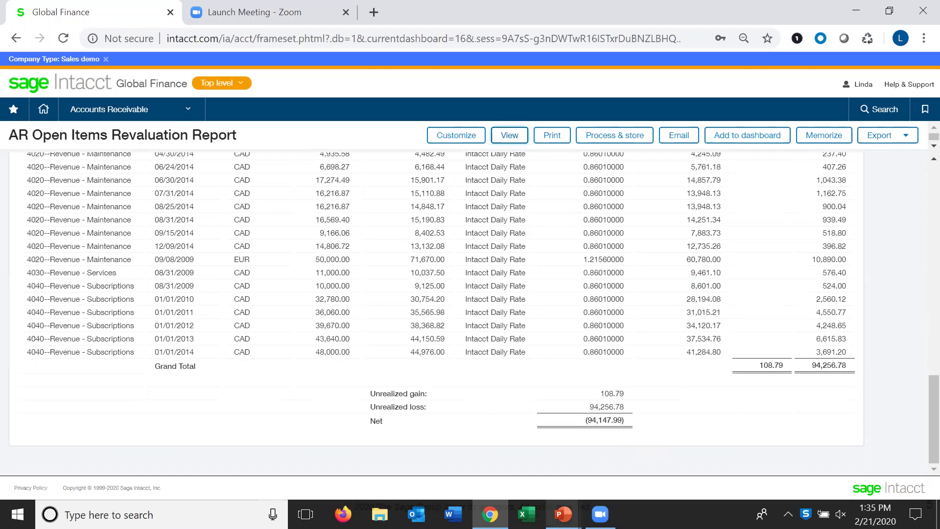
mouse_move(563, 515)
left_click(610, 458)
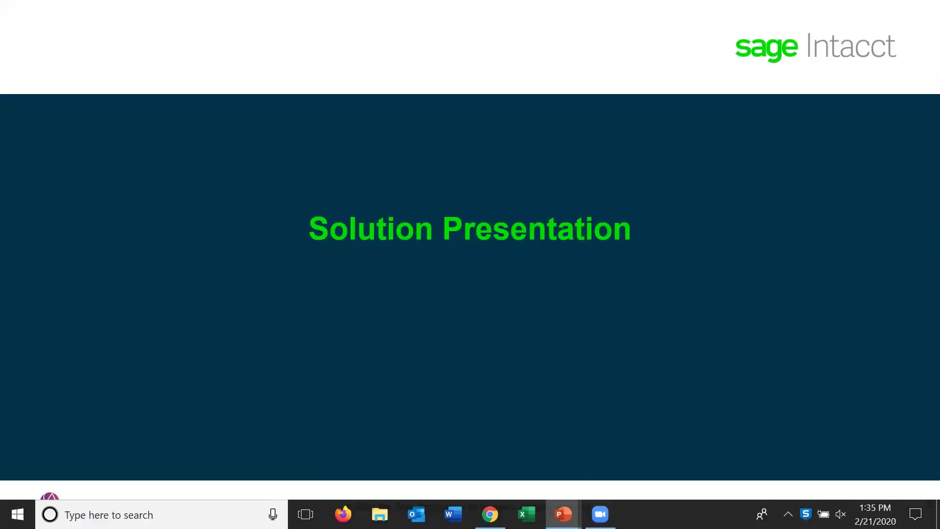
Advance the slide show to the Summary slide listing four cloud multi-currency accounting benefits
key("Right")
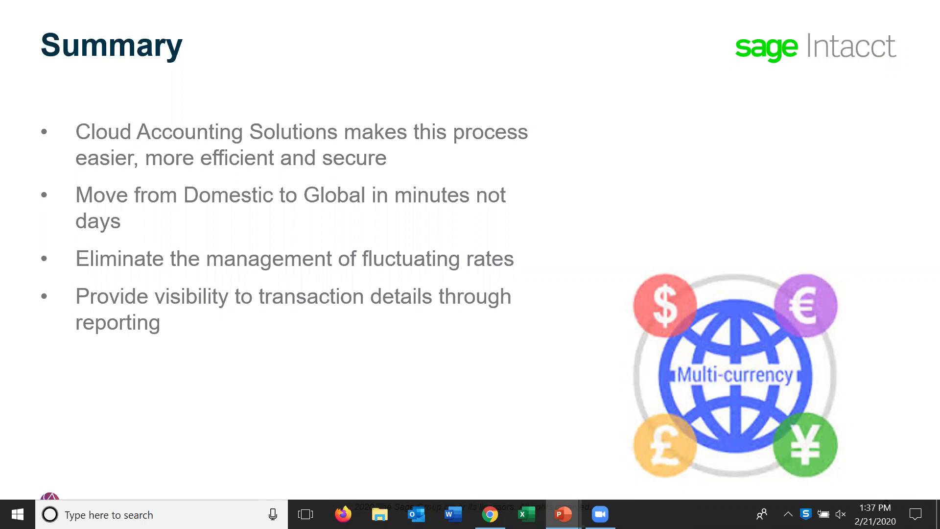
Advance to the closing Sage Intacct slide, 'The Right Product. The Right Partner.'
key("Right")
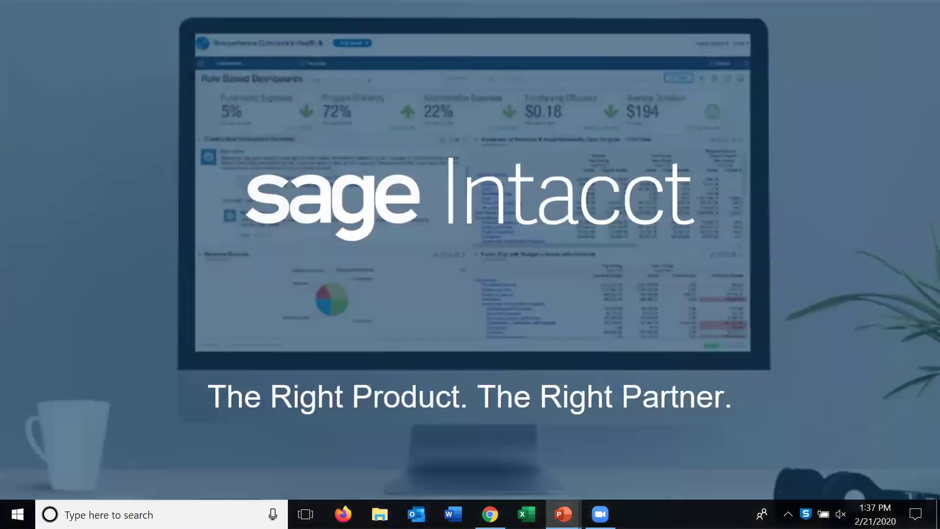